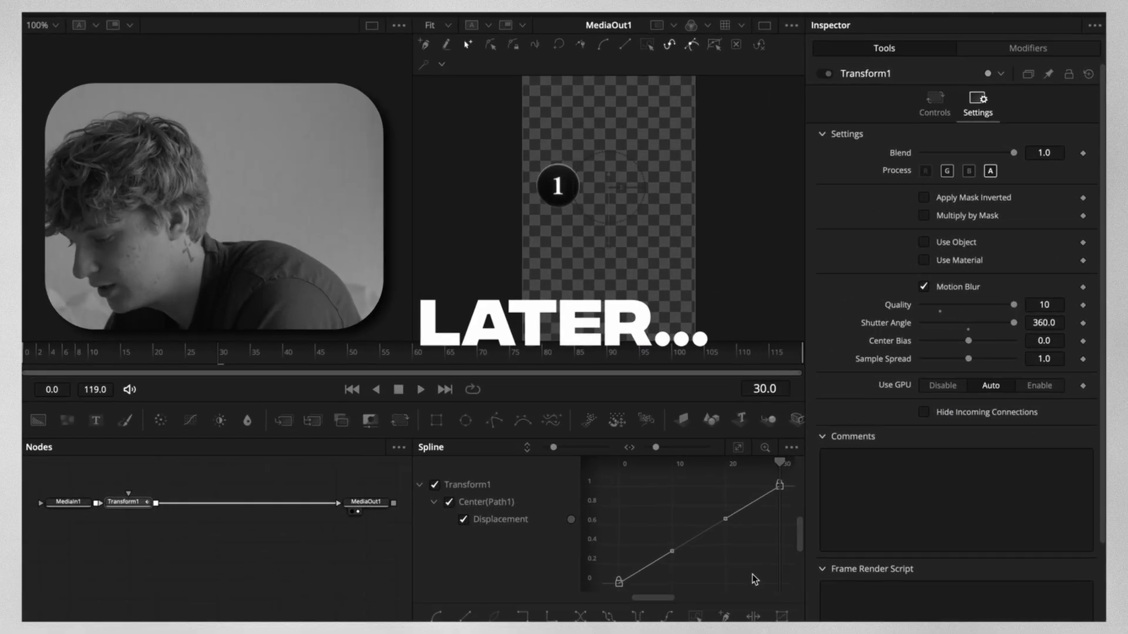
Bring up the Ease options for the Displacement curve keyframes in the Spline editor.
right_click(753, 576)
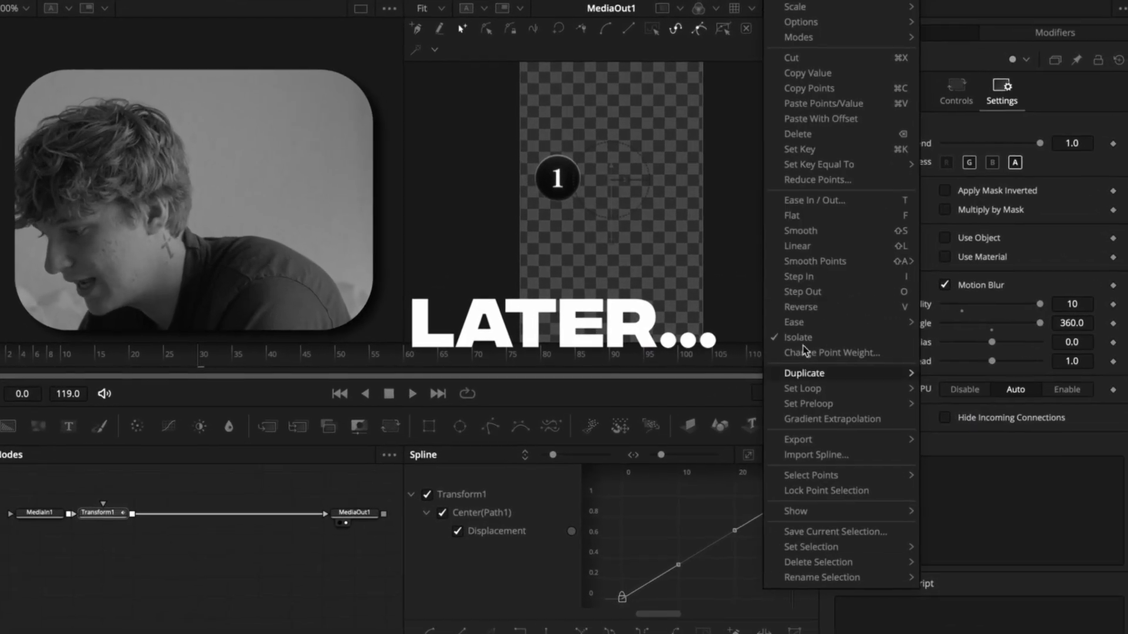
mouse_move(782, 321)
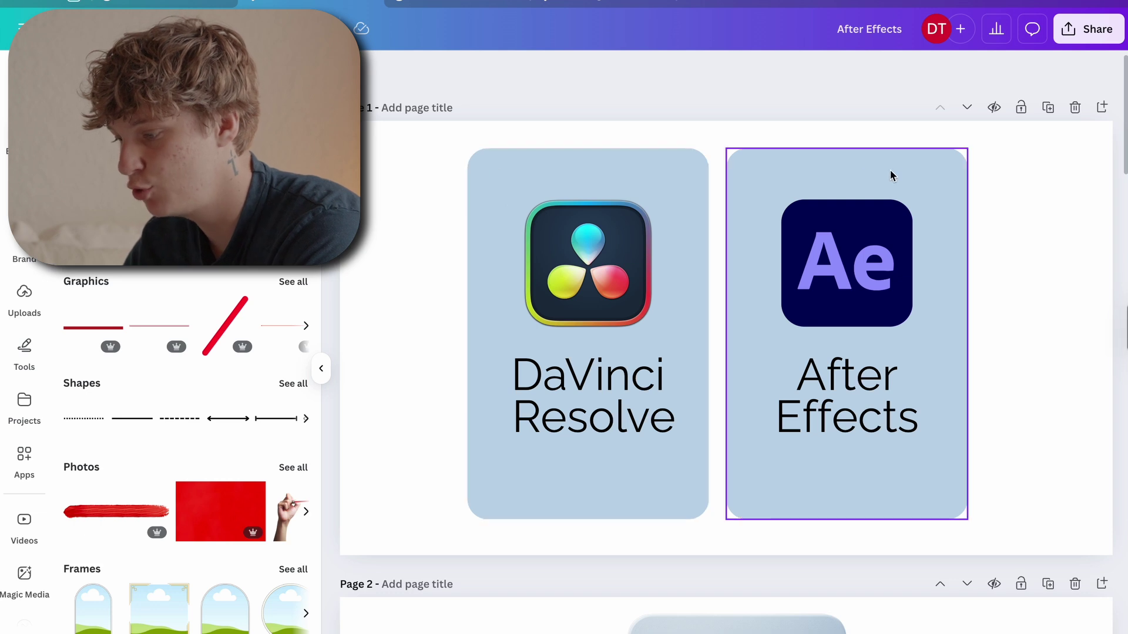
Select the DaVinci Resolve and After Effects card elements, then remove the circles image's background.
left_click(432, 253)
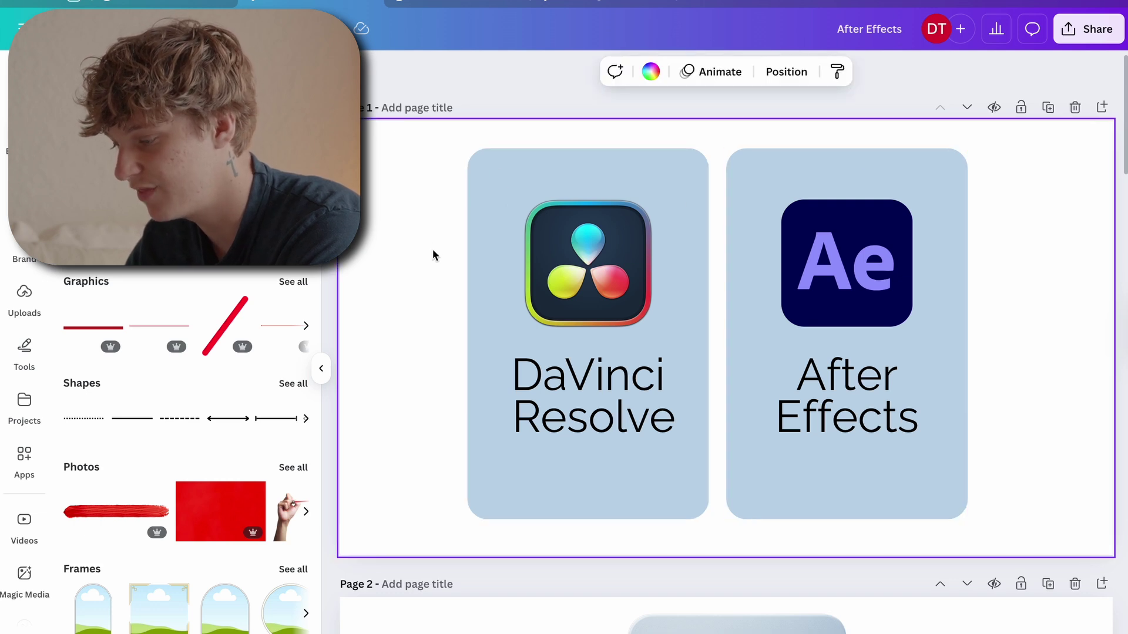
left_click(491, 181)
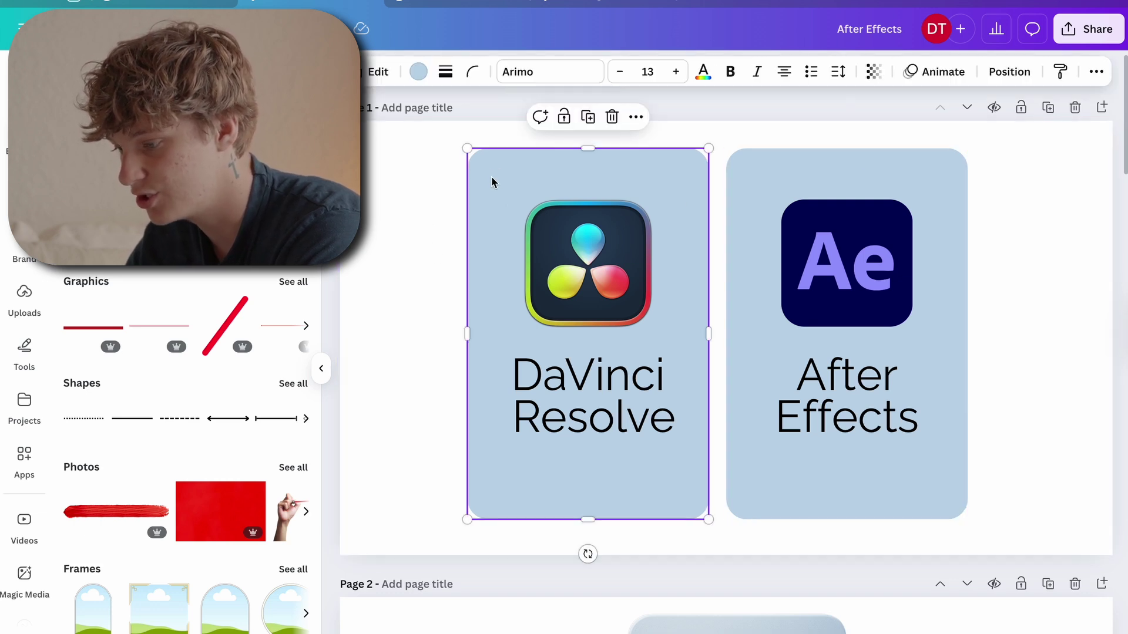
left_click(582, 312)
left_click(544, 421)
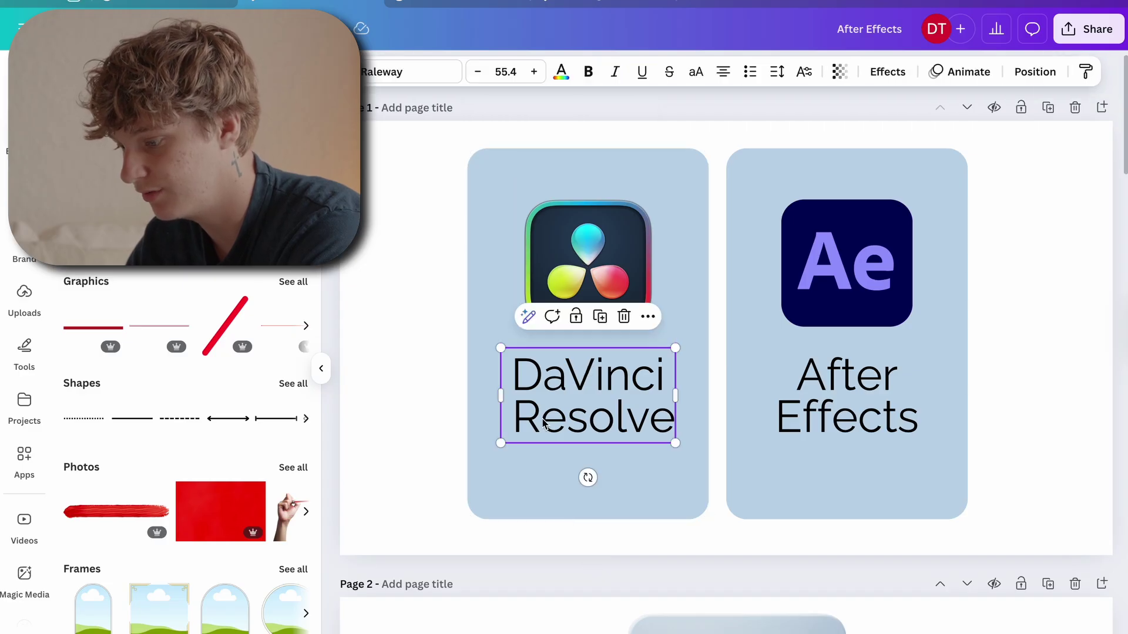
left_click(846, 282)
left_click(849, 376)
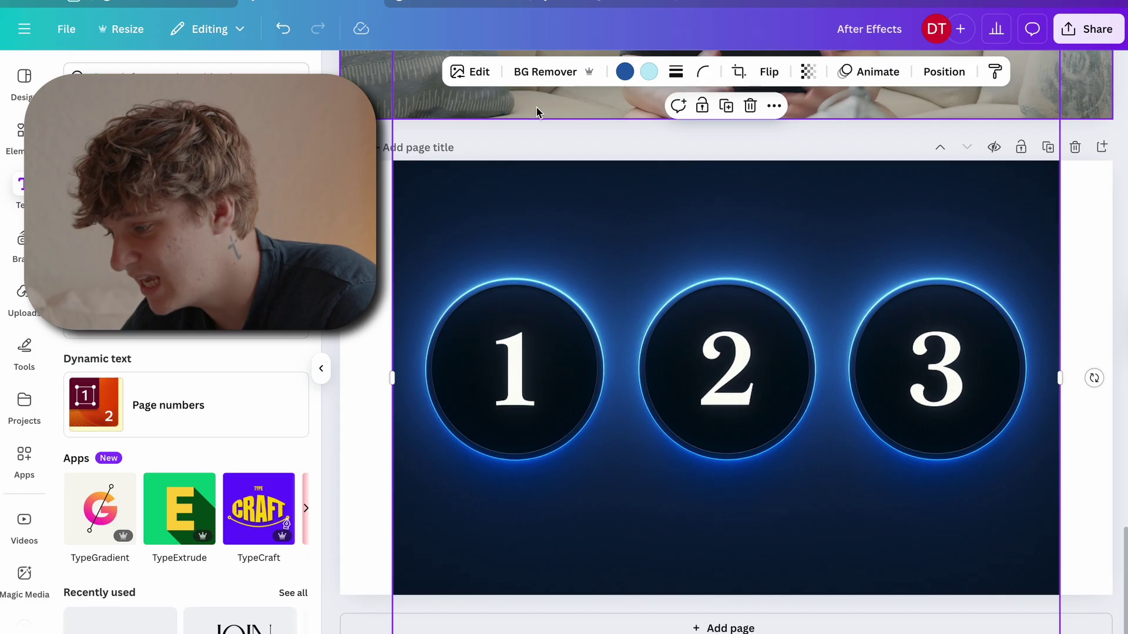
left_click(542, 73)
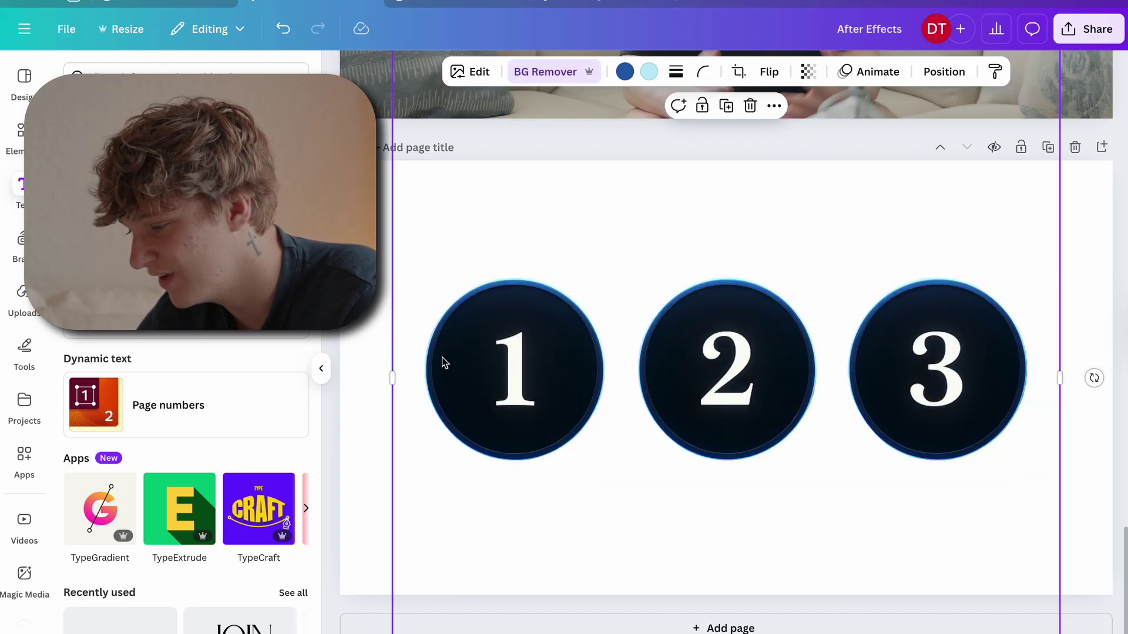
Deselect the background-free circles image on the Canva page.
left_click(409, 252)
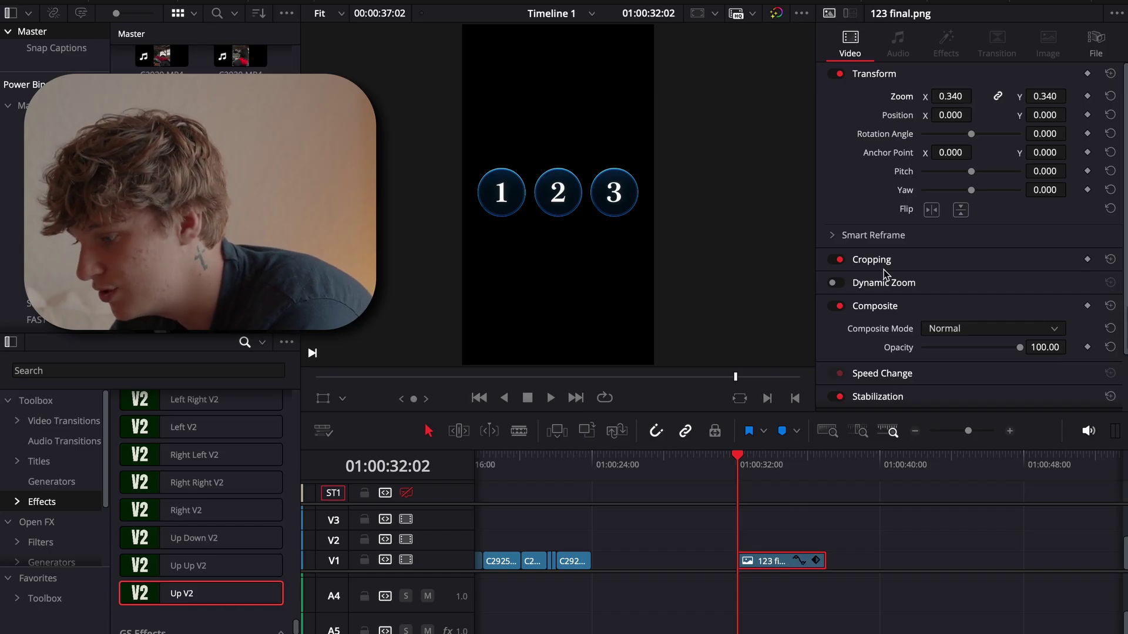
Crop one image copy down to circle 1 and another down to circle 2.
left_click(911, 262)
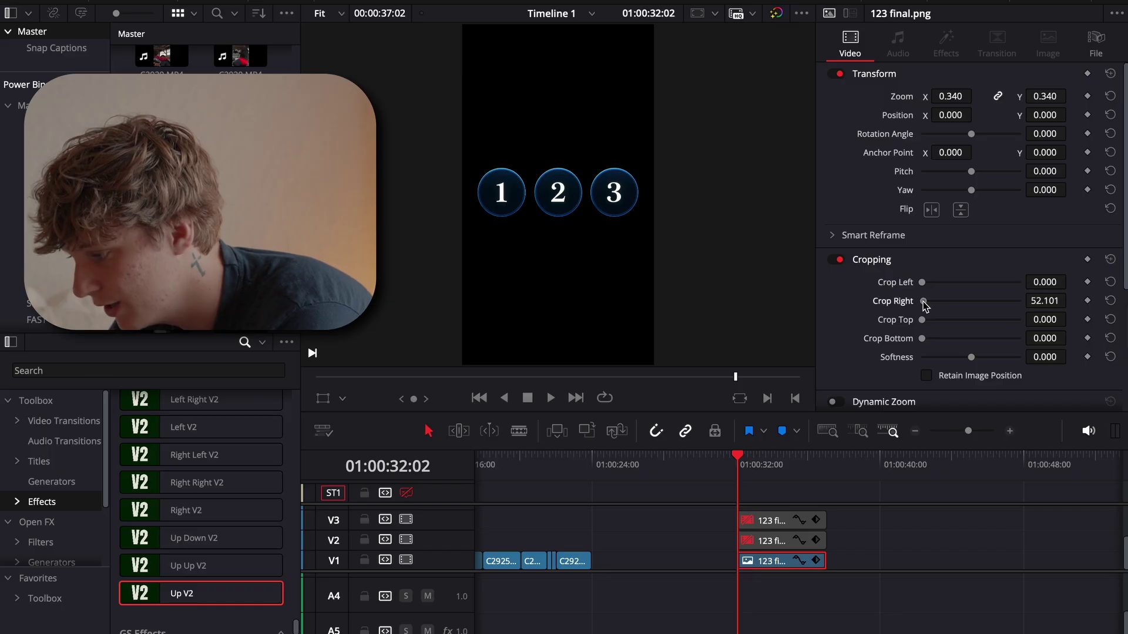
left_click_drag(922, 302, 984, 301)
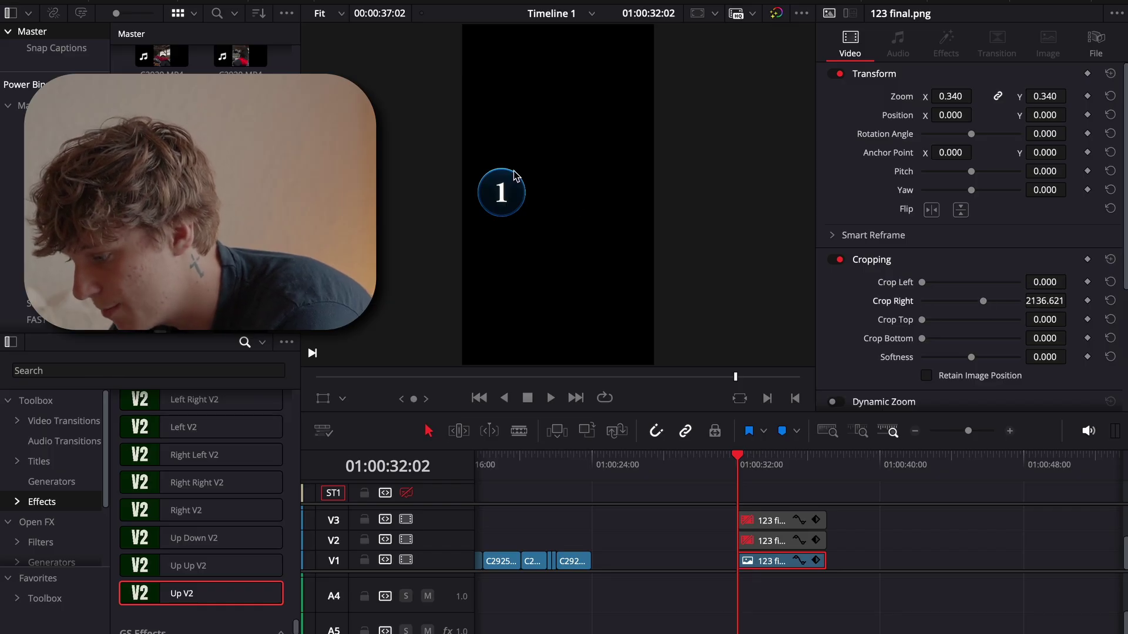
left_click(772, 562)
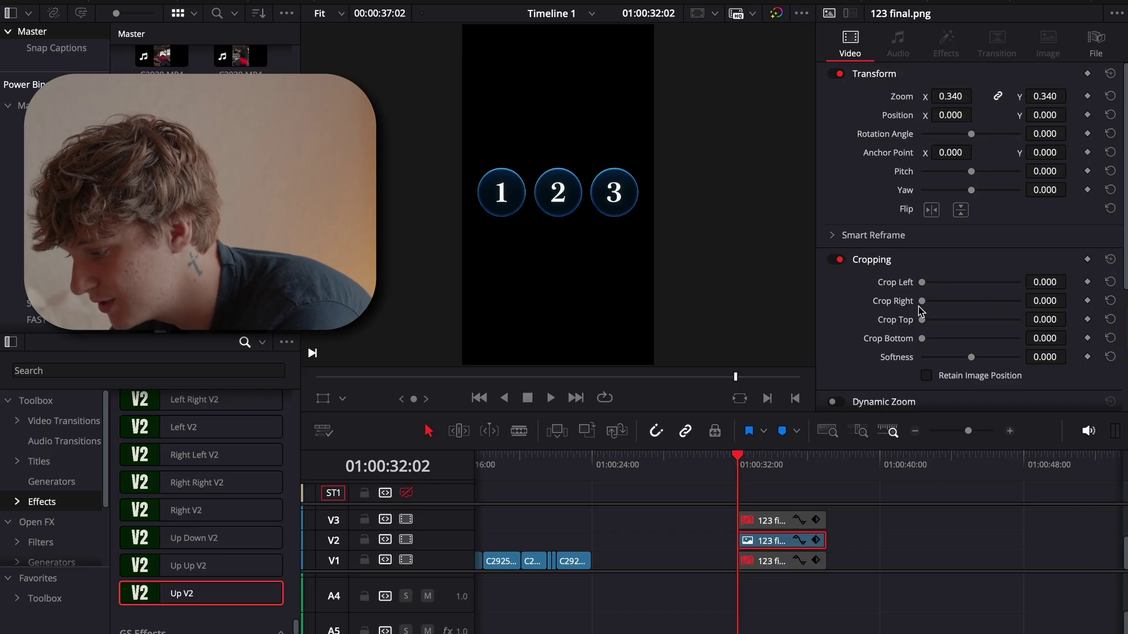
left_click_drag(924, 282, 956, 283)
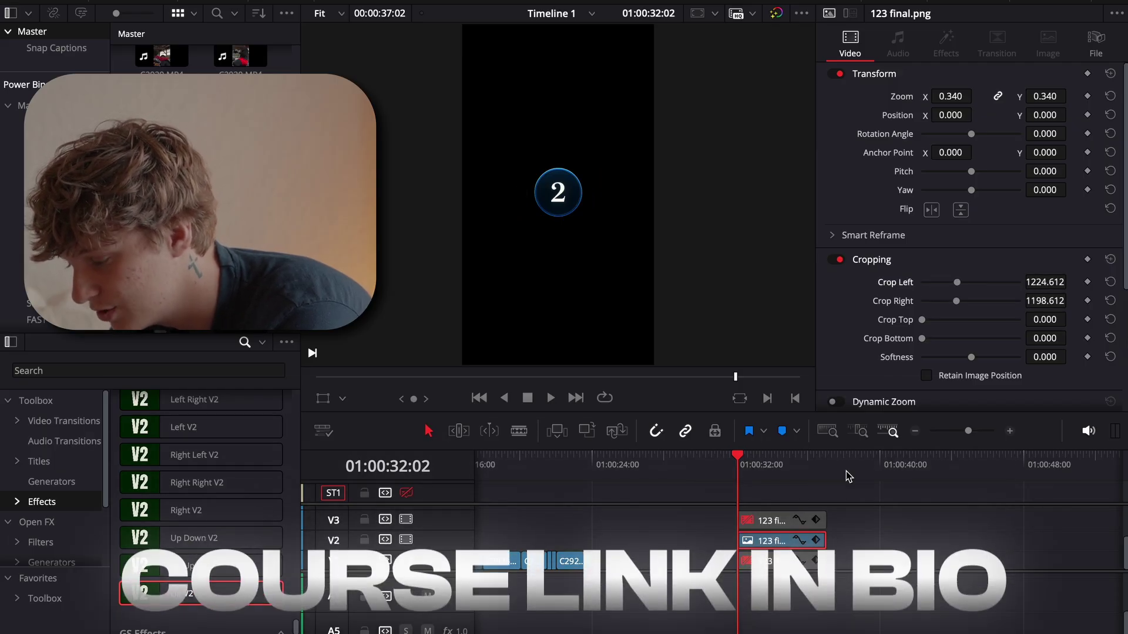
Select the V3 and V2 image copies and bring up the V3 clip's options.
left_click(801, 522)
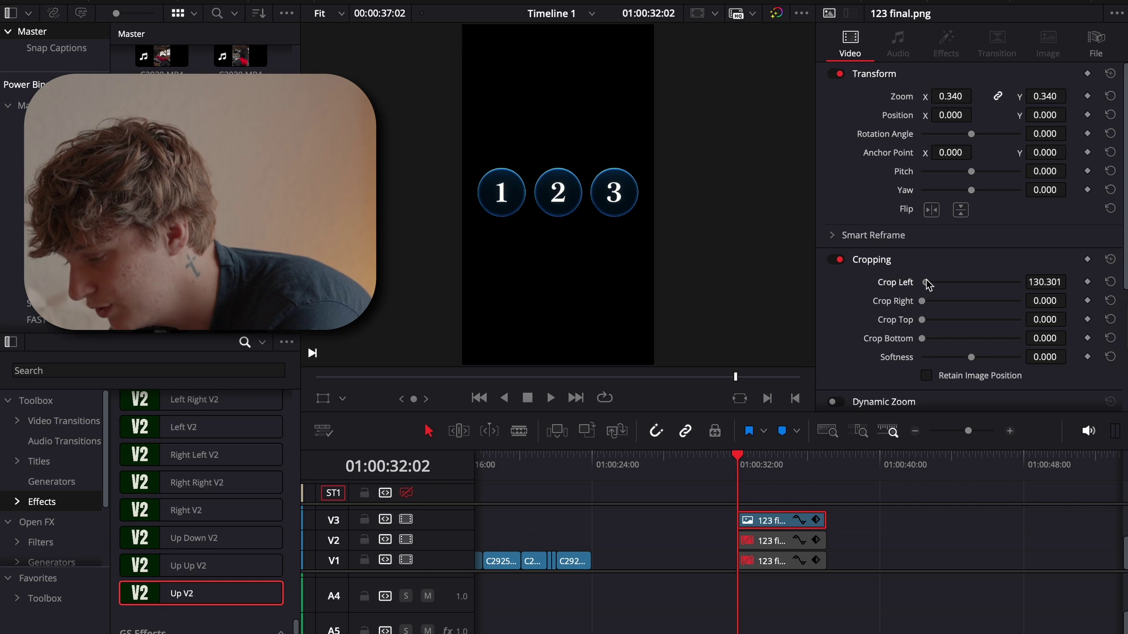
left_click(766, 543)
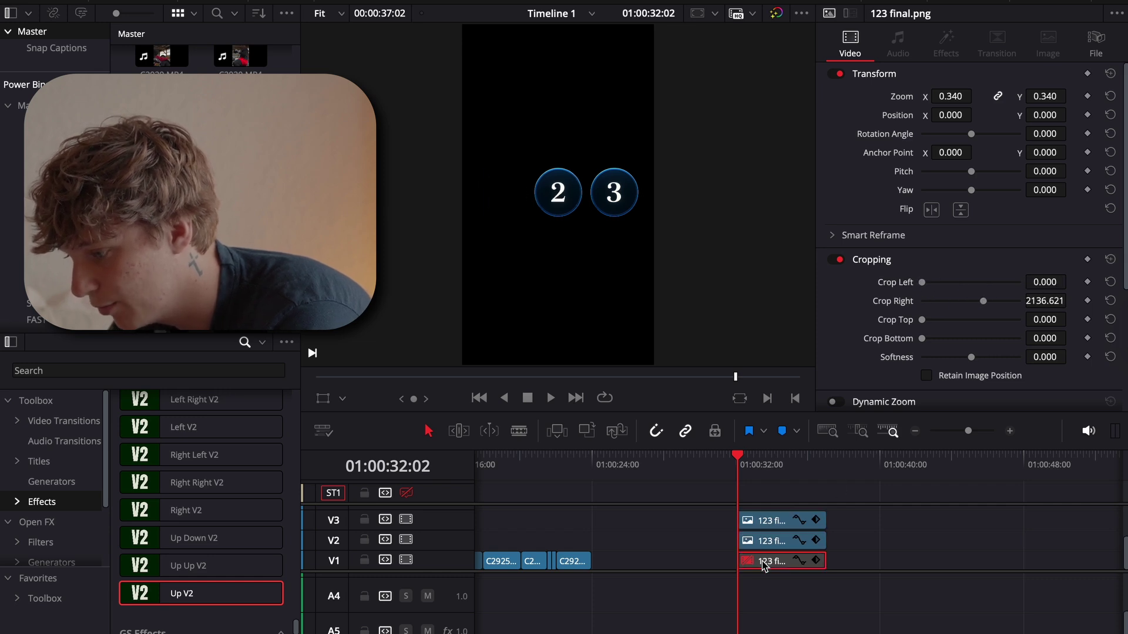
right_click(759, 521)
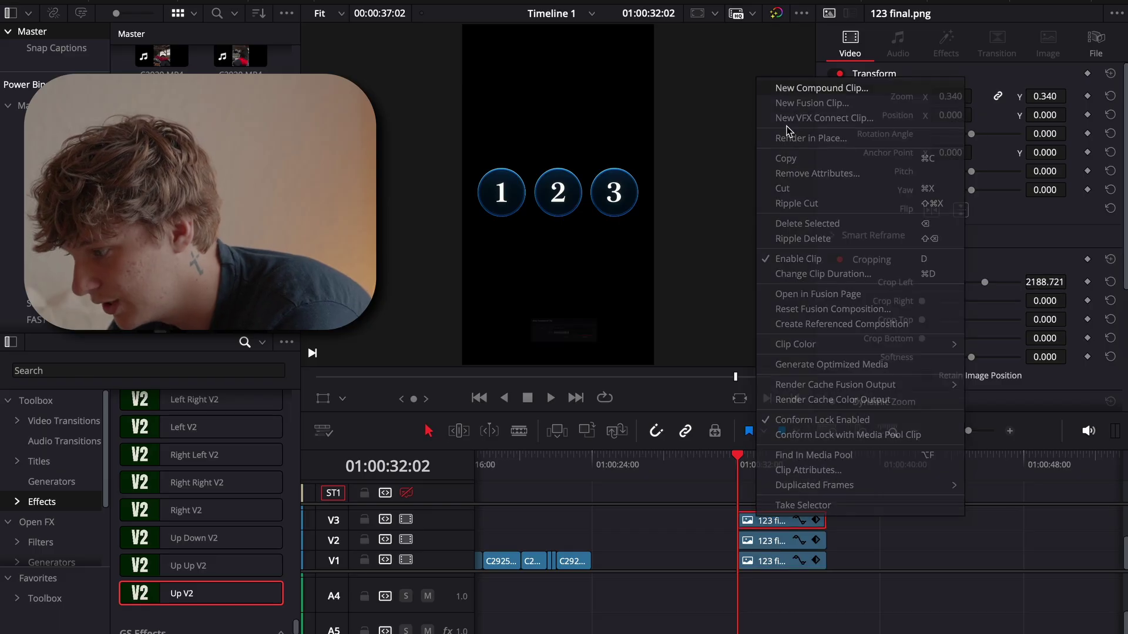
Convert the V3 and V2 circle clips into Compound Clips 2 and 3.
left_click(811, 88)
left_click(663, 368)
right_click(766, 542)
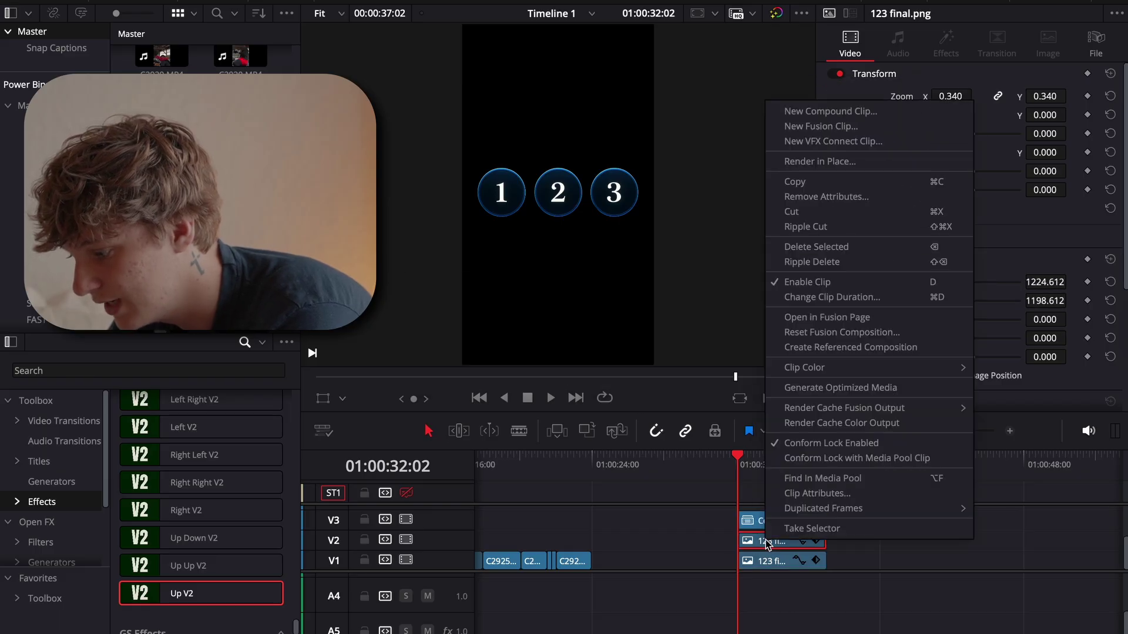
left_click(830, 112)
left_click(667, 365)
Convert the V1 clip into a compound clip and open Compound Clip 4 in Fusion.
right_click(757, 561)
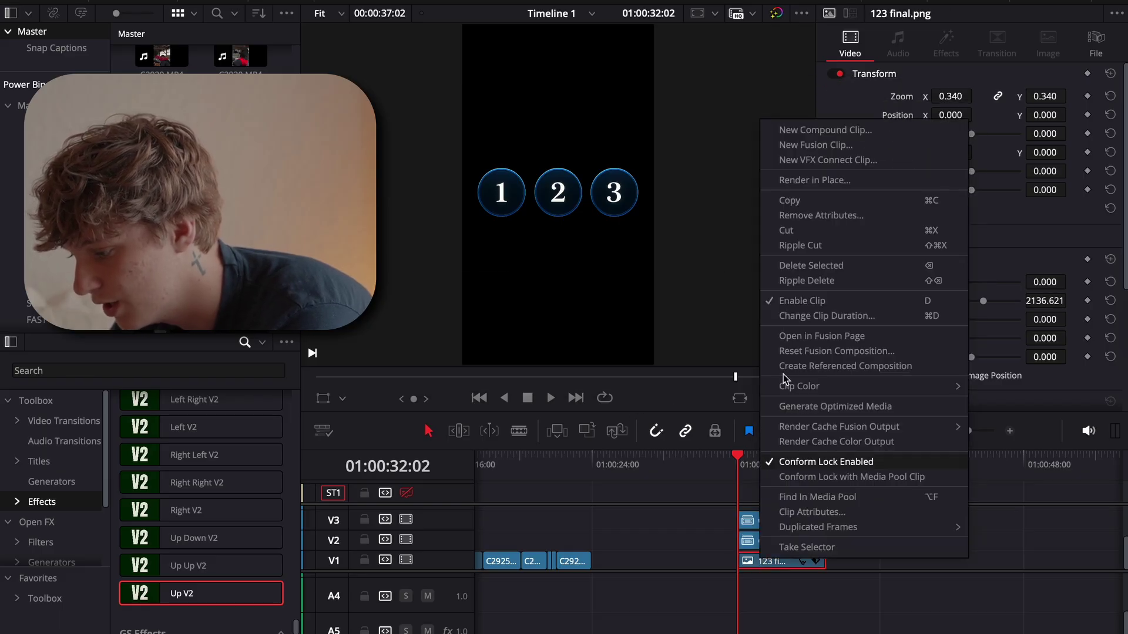
left_click(830, 131)
left_click(668, 365)
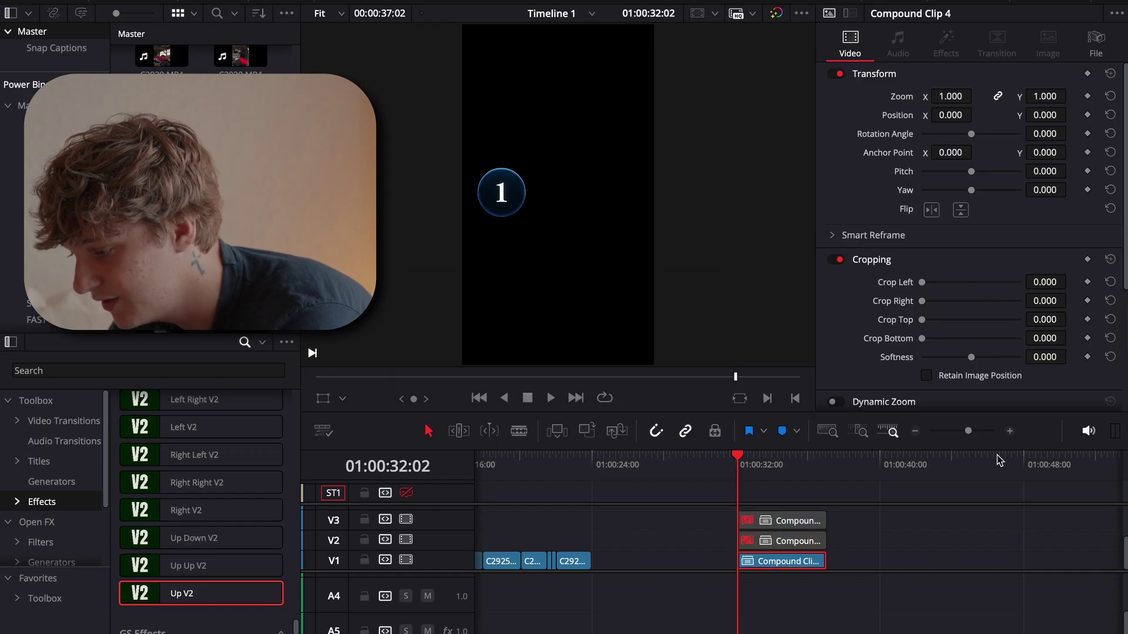
key("ctrl+equal")
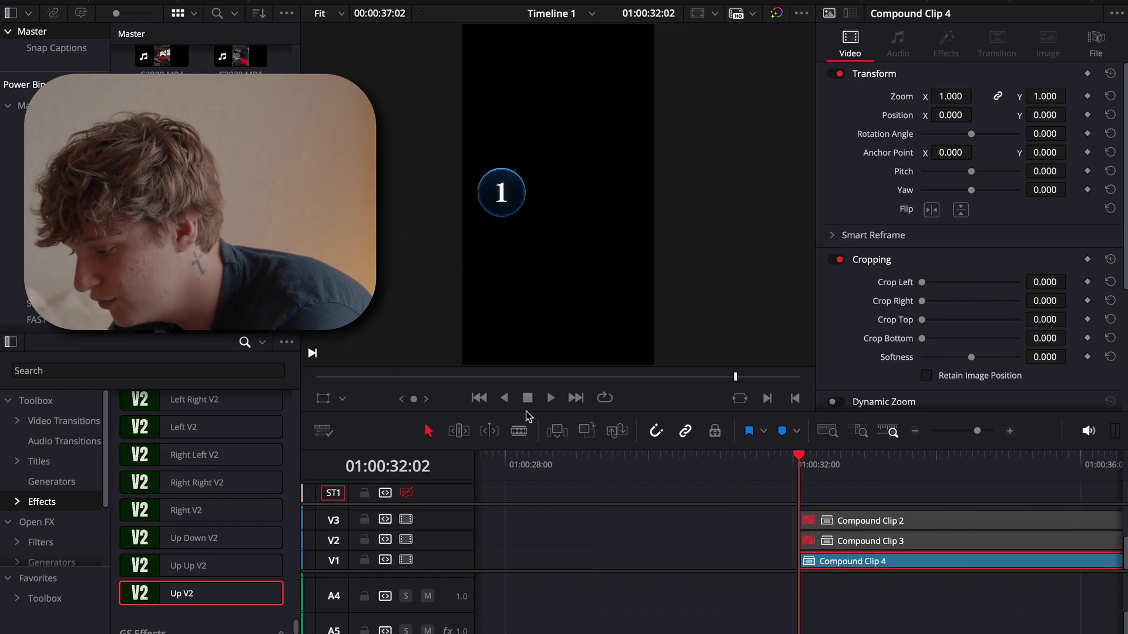
key("shift+5")
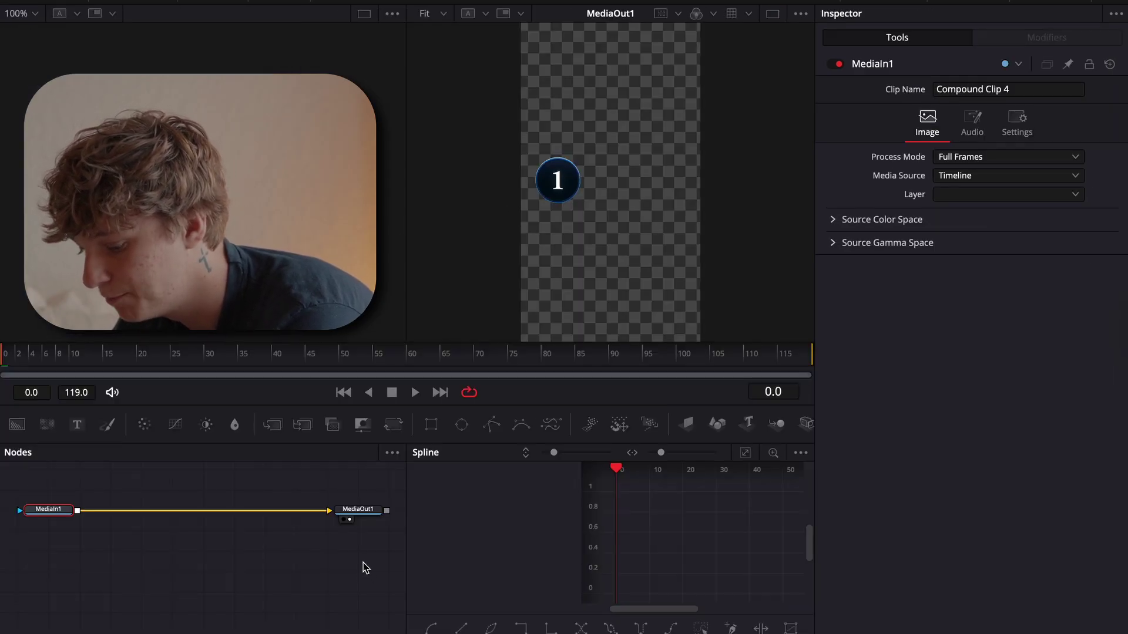
Add a Transform node keyframing Center Y from 0.31 to 0.5 at frame 30.
key("shift+space")
type("tran")
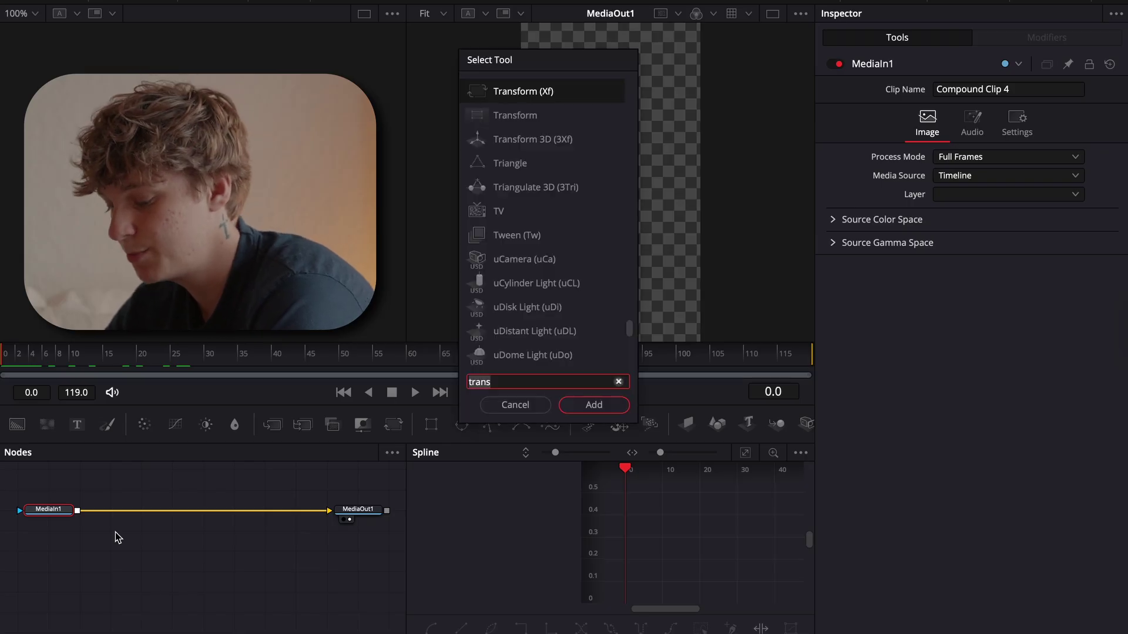
key("Return")
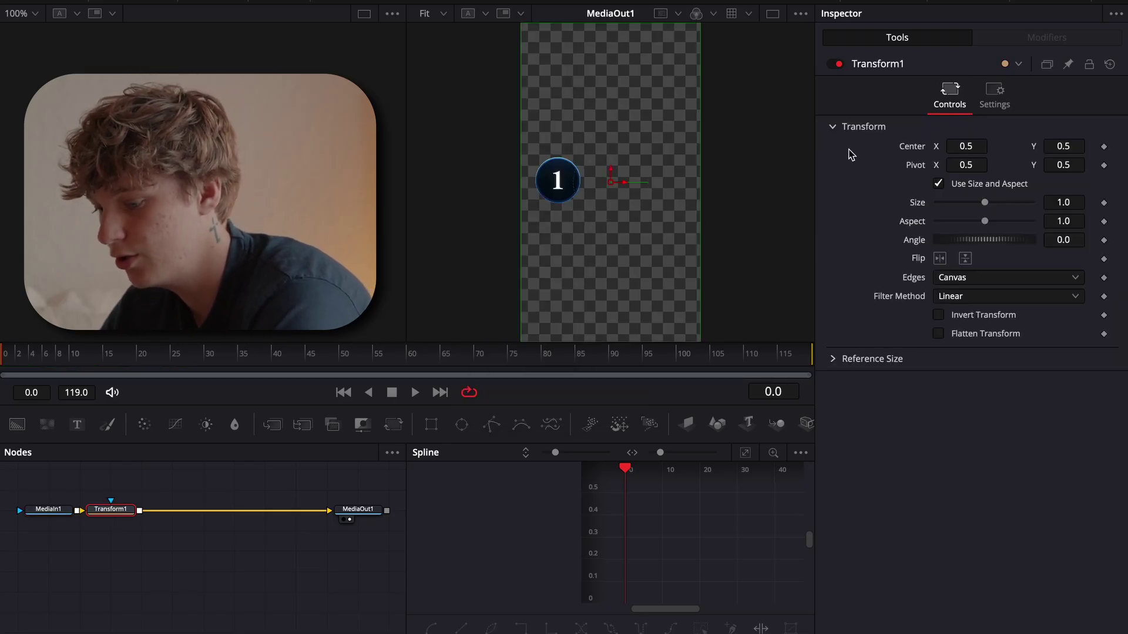
left_click_drag(1075, 147, 1074, 151)
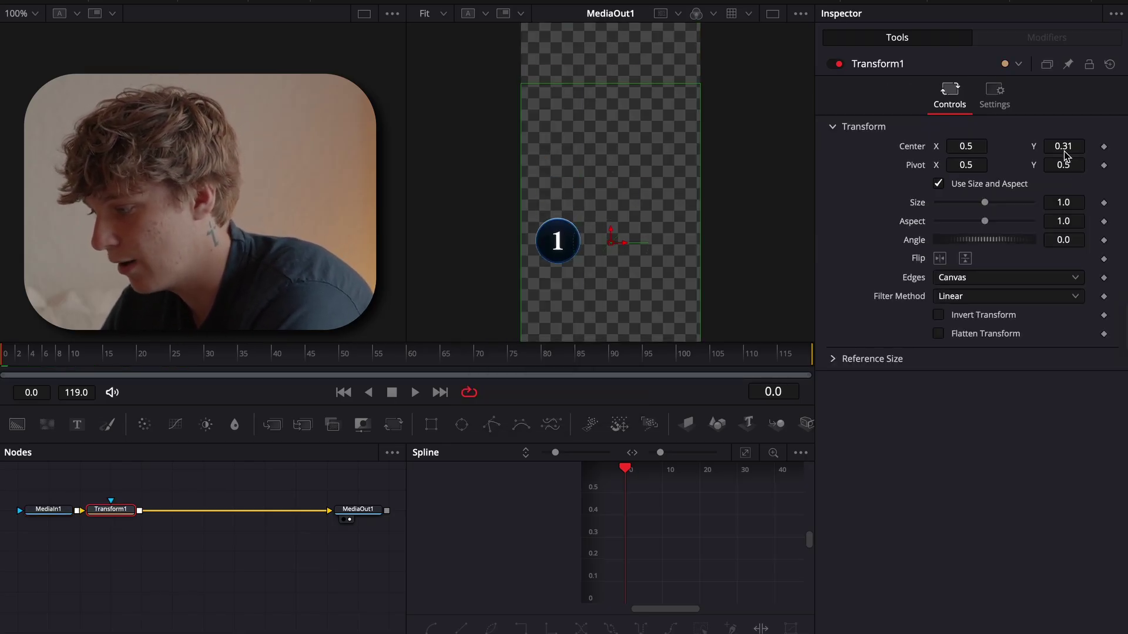
left_click(1104, 148)
left_click_drag(62, 366, 208, 365)
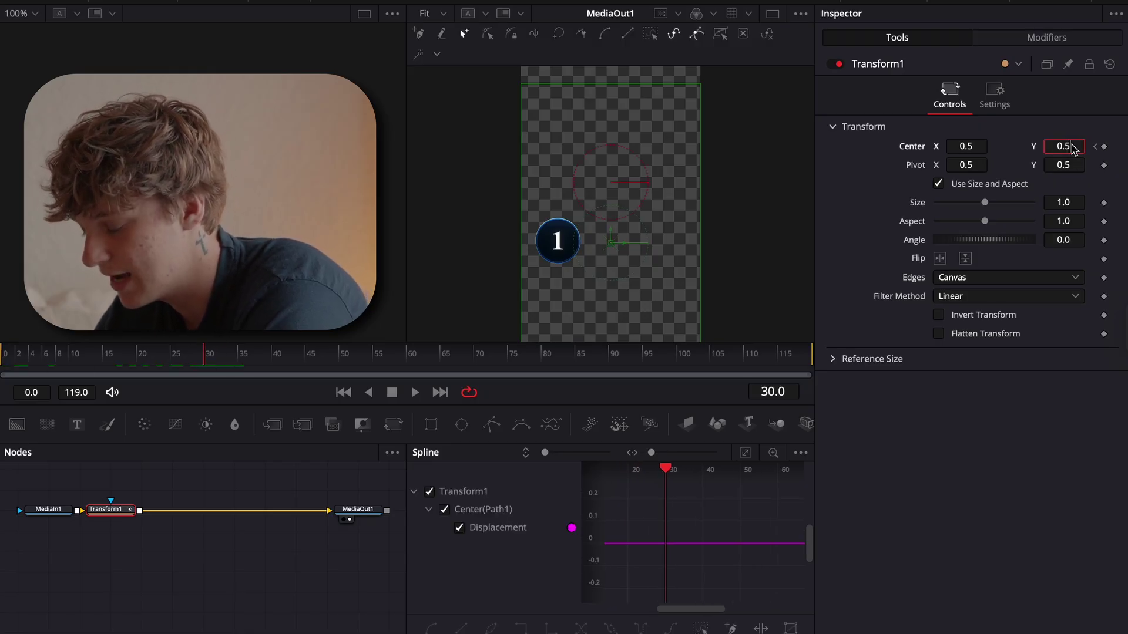
key("Tab")
Enable Transform motion blur with Quality 10 and Shutter Angle 360.
left_click(994, 106)
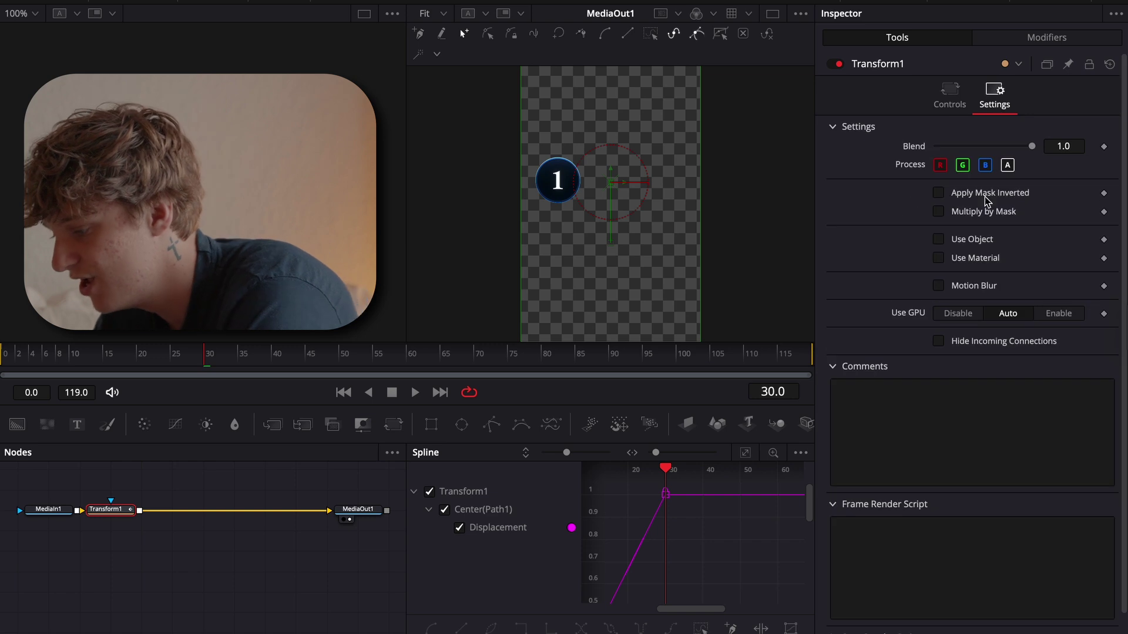
left_click(938, 285)
left_click_drag(953, 304, 1031, 328)
left_click(1028, 323)
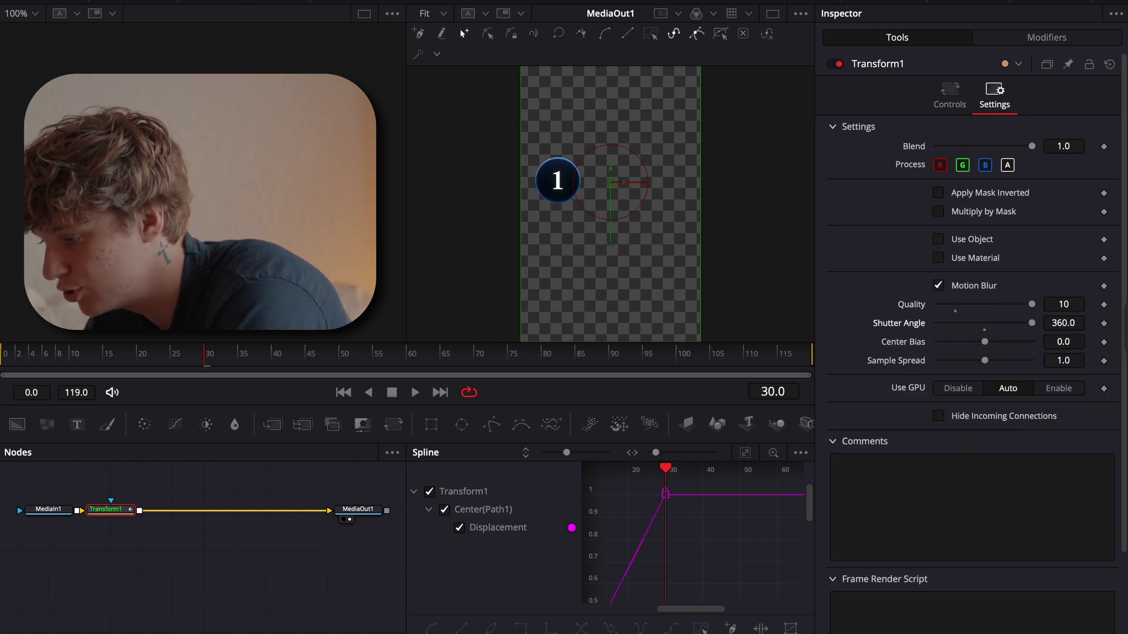
Apply In Cubic easing to all keyframes and return to the Edit page.
left_click(745, 453)
key("super+a")
right_click(760, 590)
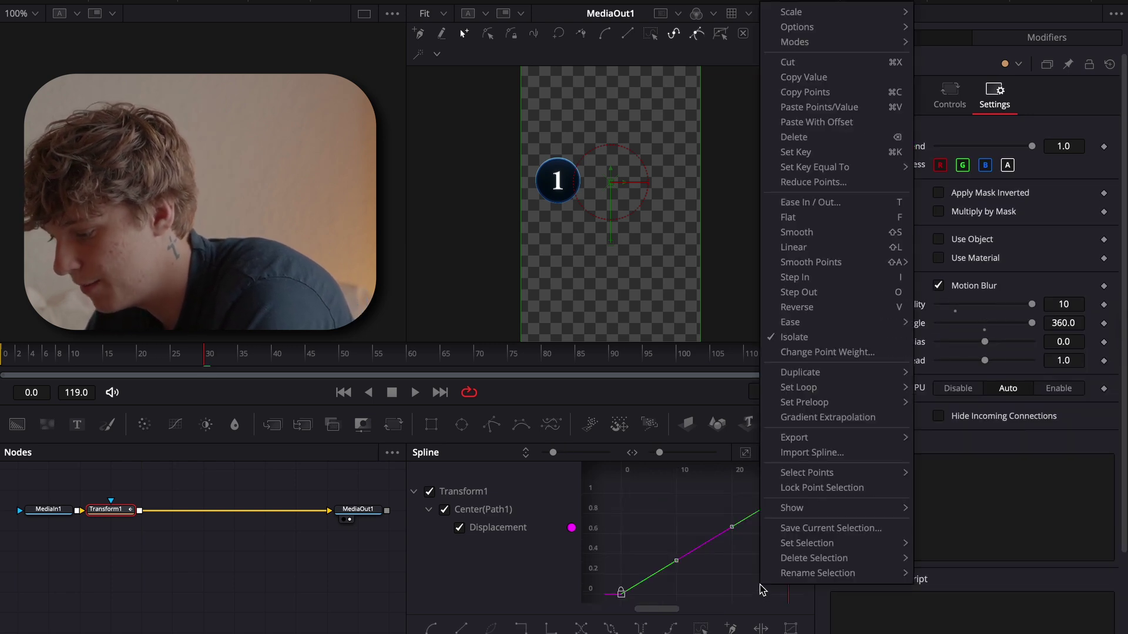
mouse_move(816, 322)
left_click(942, 352)
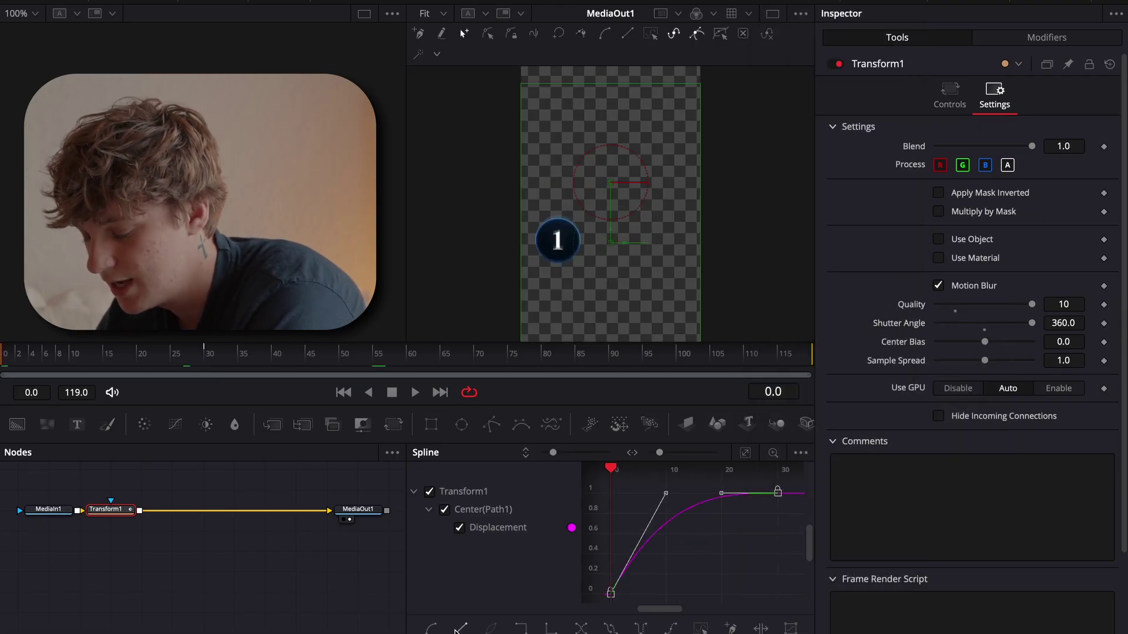
left_click(440, 632)
scroll(825, 554, "up", 3)
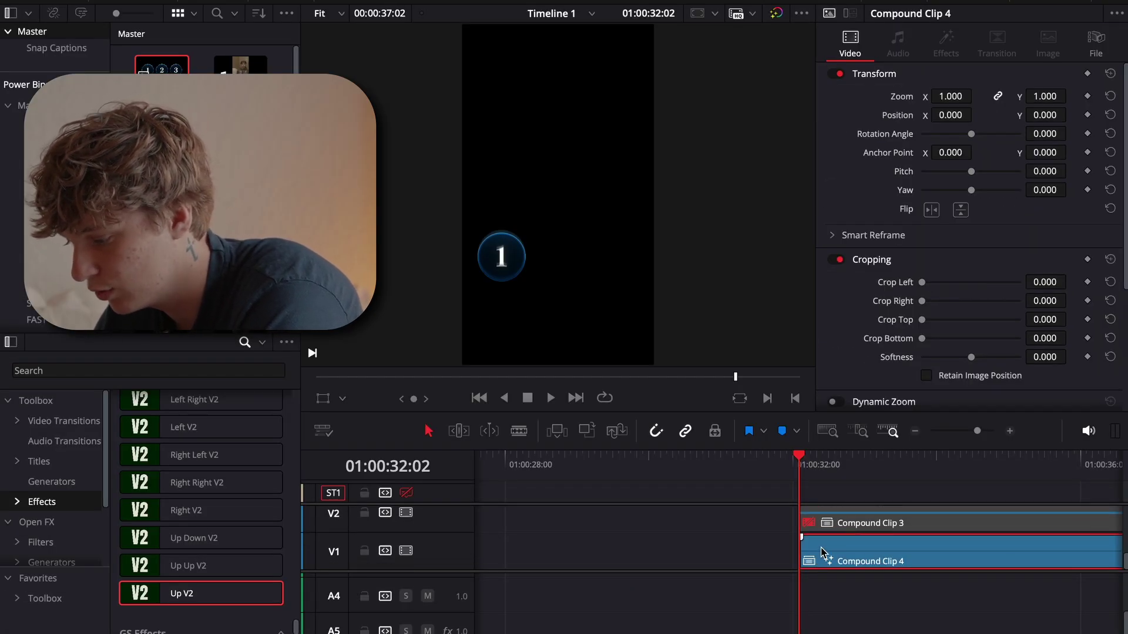
Trim the start of Compound Clip 4 and select it.
left_click_drag(804, 541, 822, 541)
scroll(822, 542, "down", 3)
left_click(823, 562)
Copy circle 1's Transform node into Compound Clips 3 and 2 in Fusion.
key("shift+9")
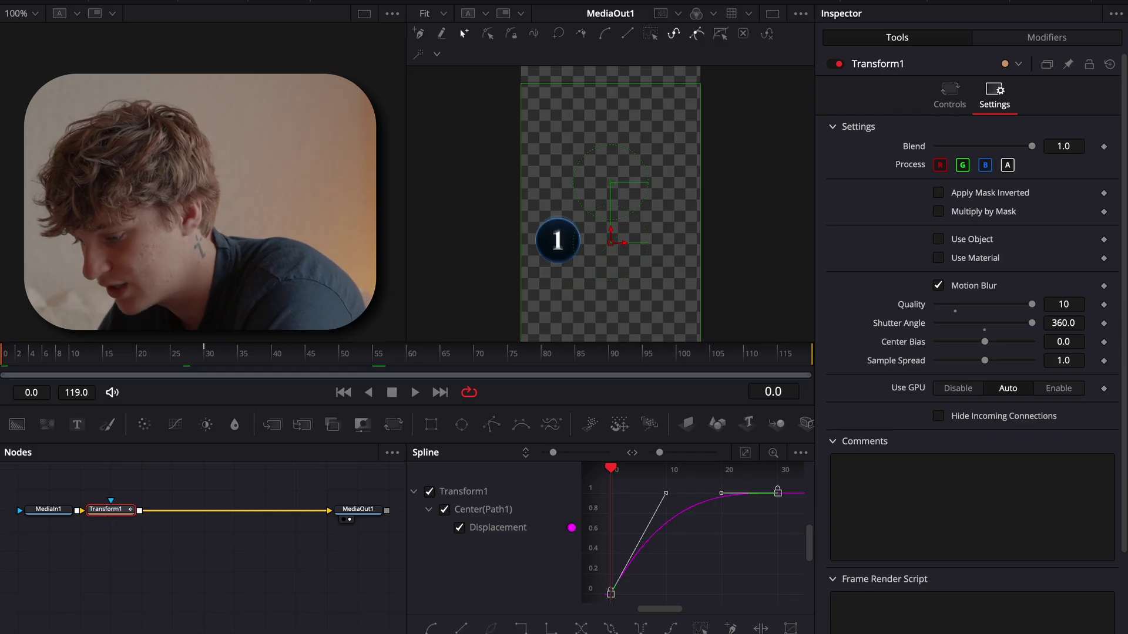
key("shift+4")
left_click(823, 545, "ctrl")
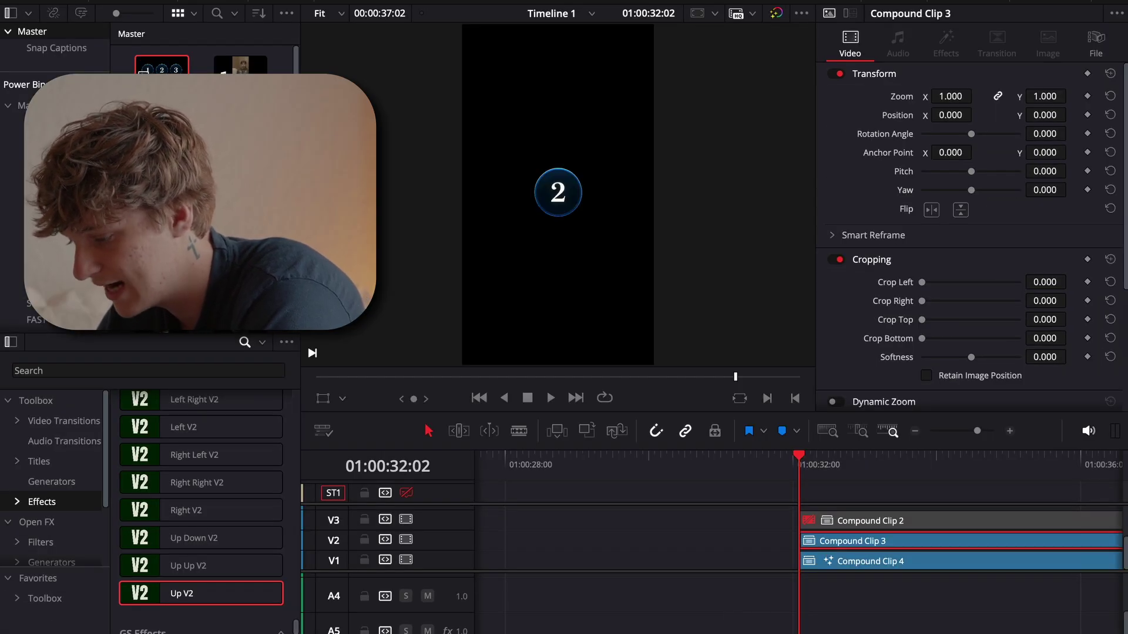
key("shift+5")
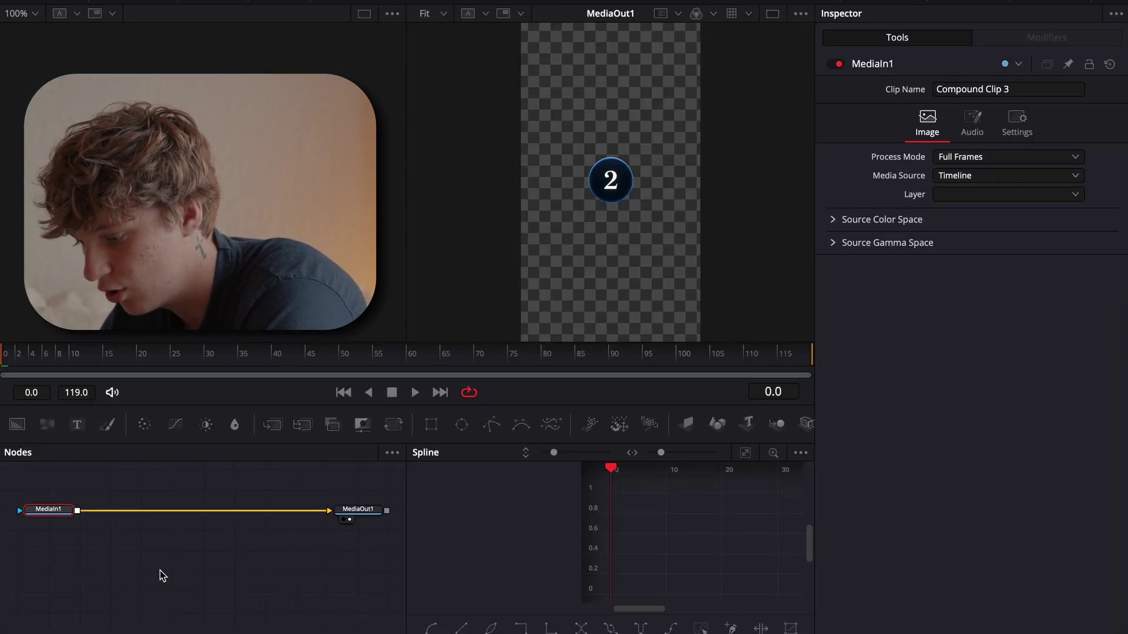
key("shift+4")
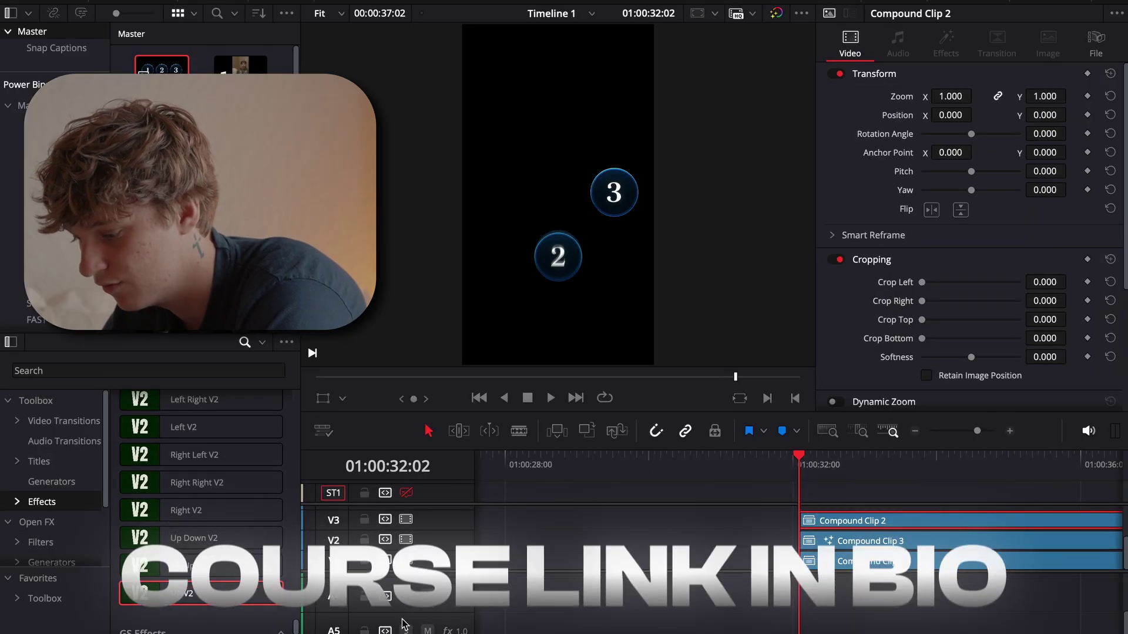
key("shift+5")
key("shift+4")
Trim a few frames off circle 2's clip start and select Compound Clip 3.
scroll(816, 541, "up", 4)
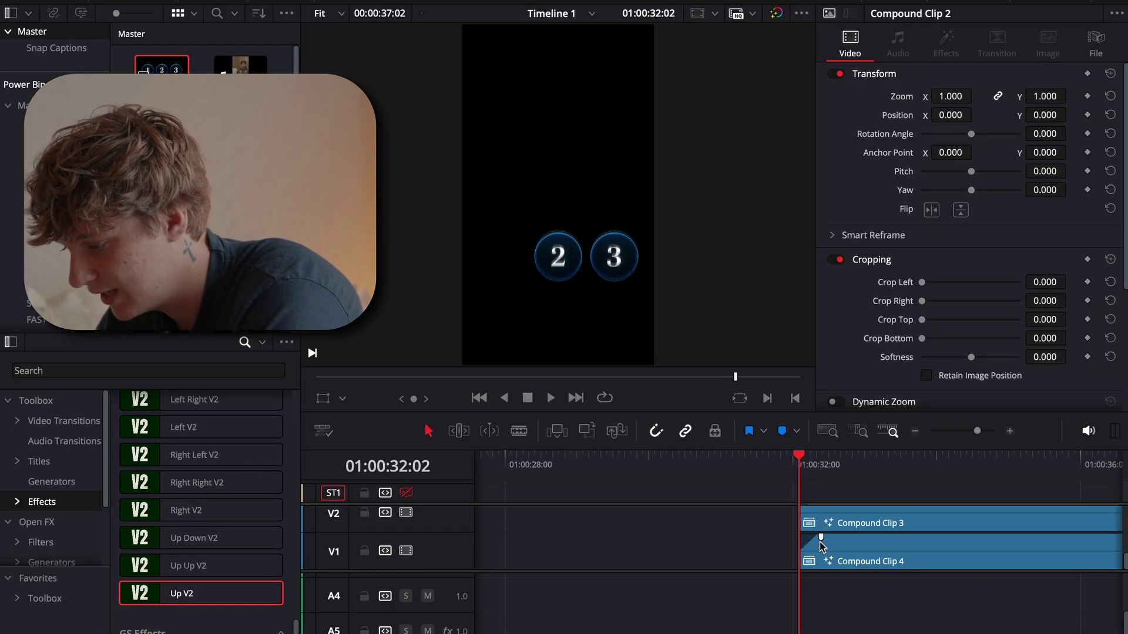
left_click_drag(803, 541, 823, 535)
scroll(824, 535, "up", 2)
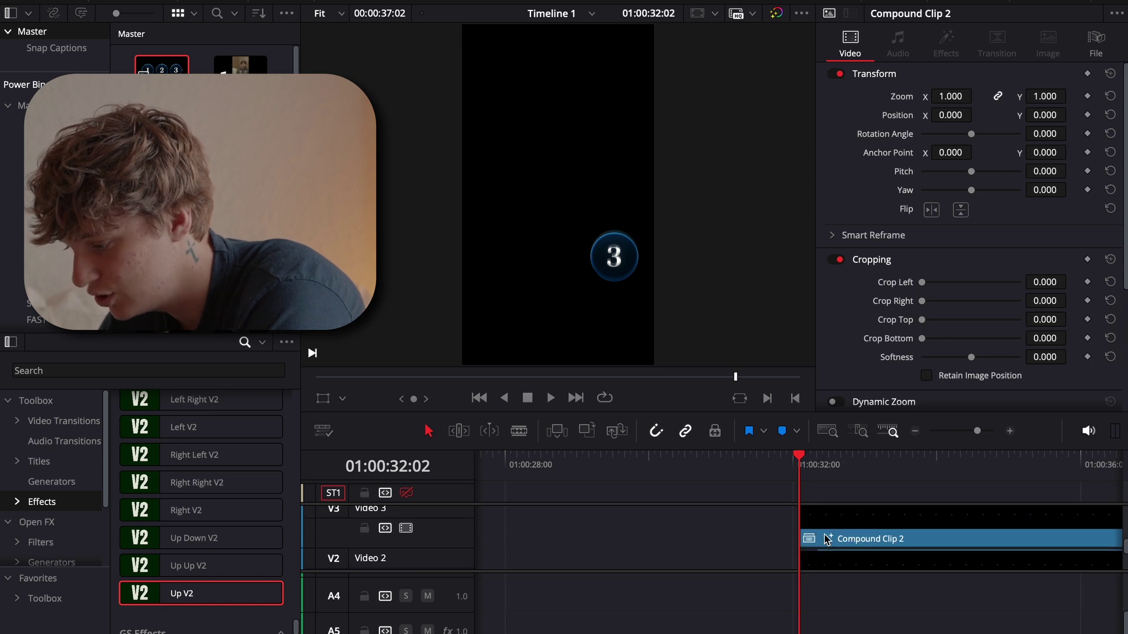
scroll(811, 552, "up", 2)
scroll(809, 554, "down", 2)
left_click(861, 542)
Shift Compound Clip 3 three frames later on the timeline.
key("Right")
key("Right")
key("Right")
key("Right")
left_click_drag(861, 545, 882, 520)
key("Right")
key("Right")
key("Right")
key("Right")
Play back the staggered 1-2-3 animation from where the circles begin, then stop.
left_click(769, 470)
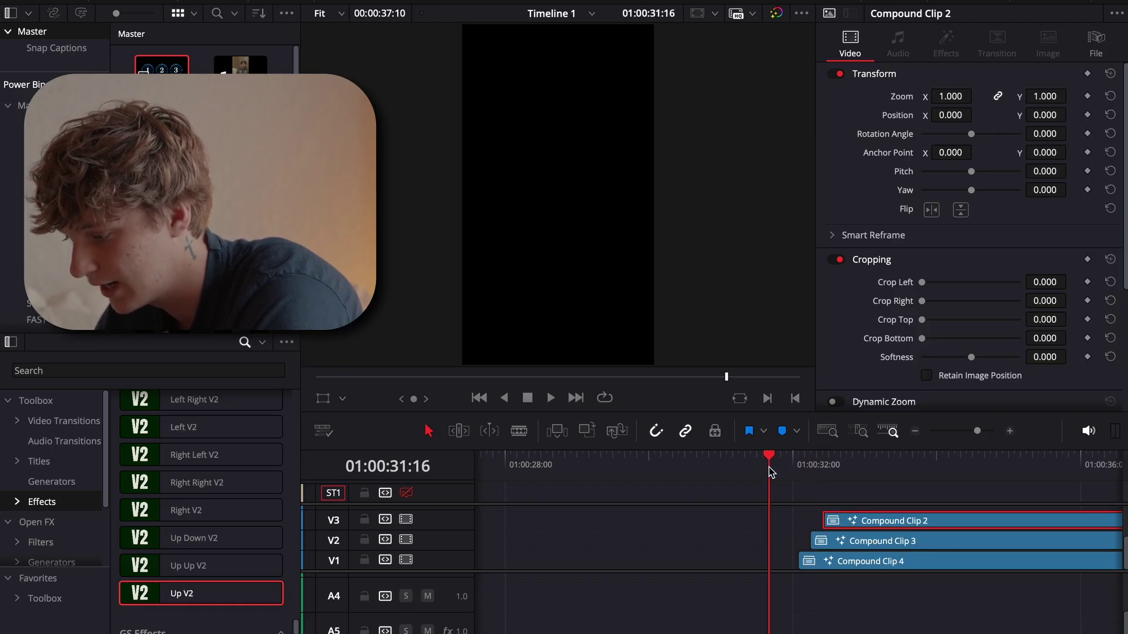
scroll(806, 467, "down", 2)
left_click(808, 467)
key("space")
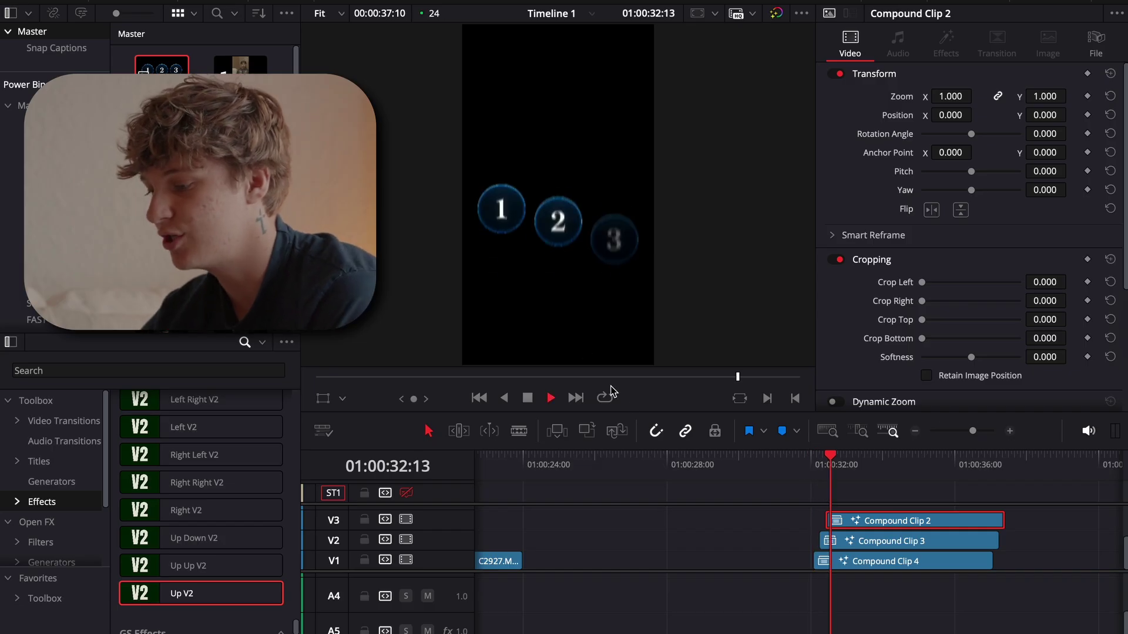
key("space")
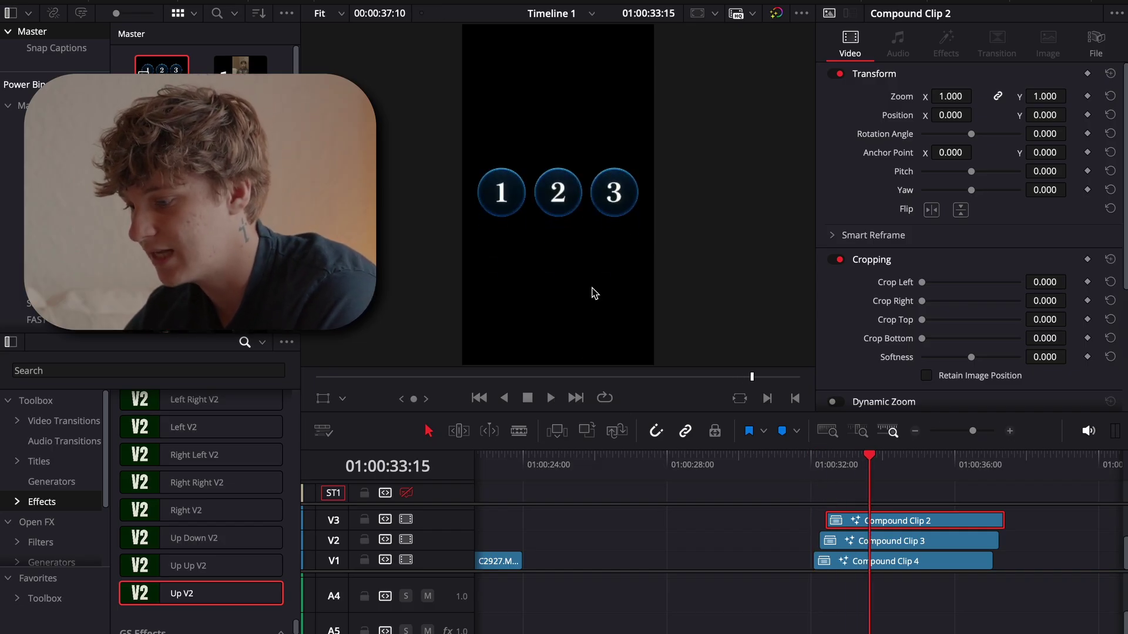